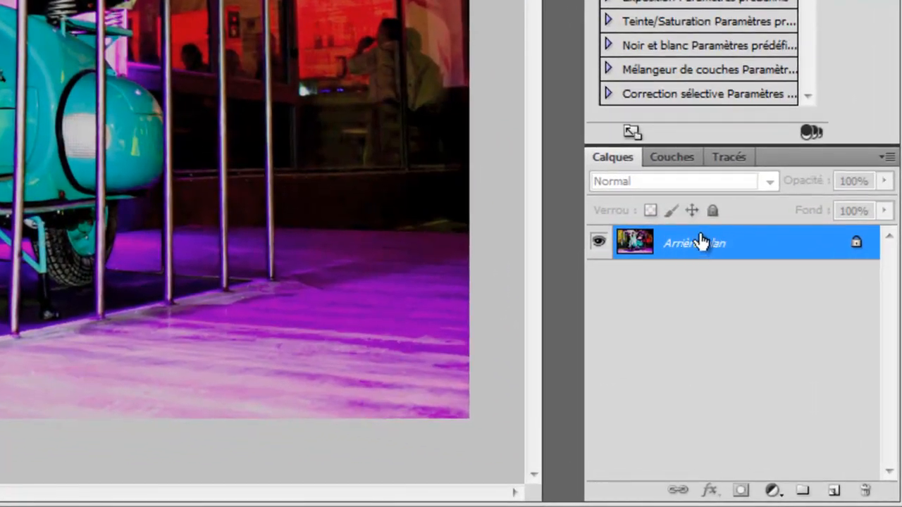
- Convert the locked background into an ordinary editable layer with Normal mode and 100% opacity
{"action": "double_click", "coordinate": [739, 252]}
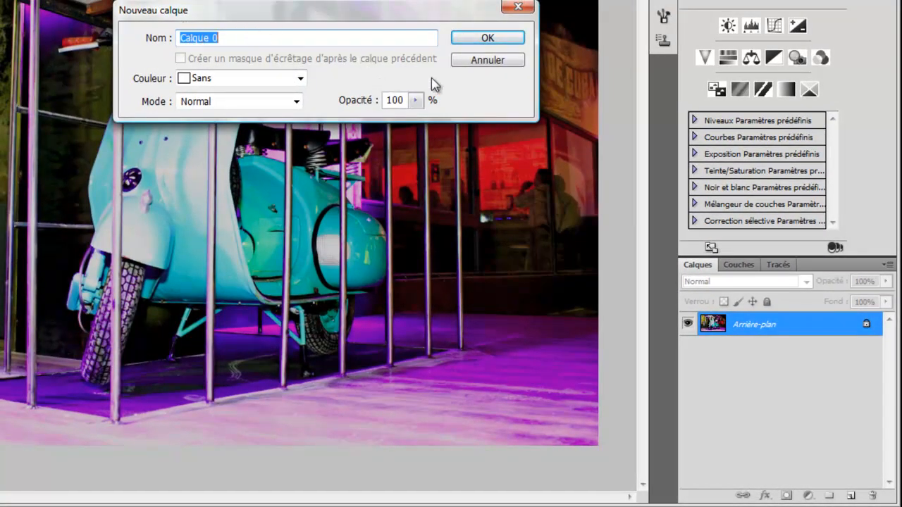
{"action": "left_click", "coordinate": [488, 40]}
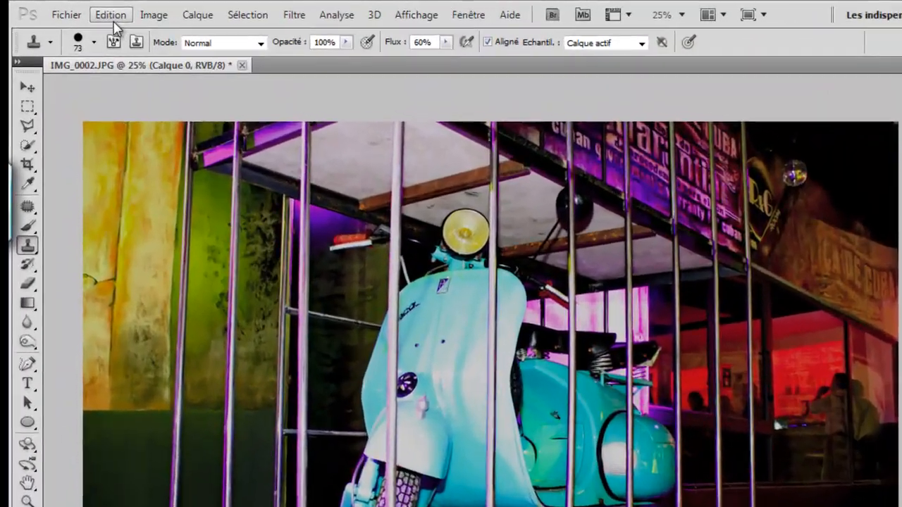
- Stroke the photo layer with a 70 px white border placed inside its edges, in Normal mode at 100% opacity
{"action": "left_click", "coordinate": [102, 10]}
{"action": "left_click", "coordinate": [148, 327]}
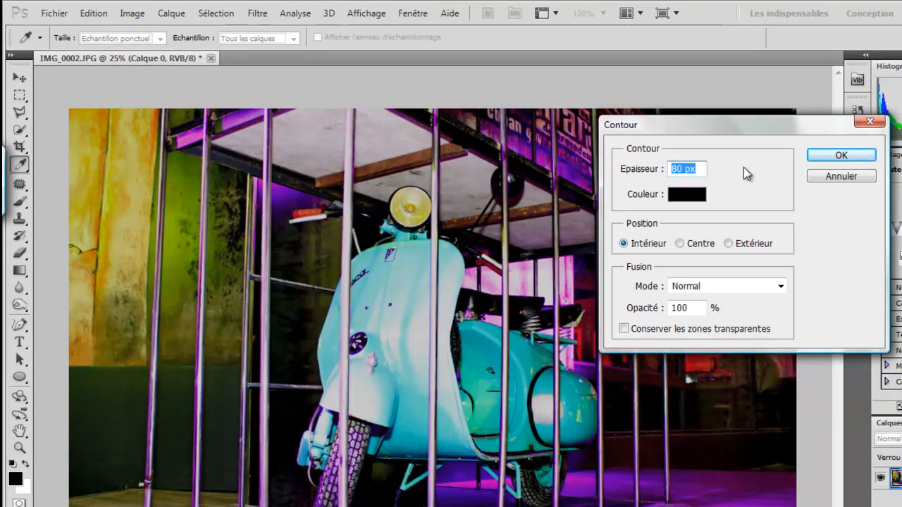
{"action": "left_click", "coordinate": [677, 170]}
{"action": "key", "text": "BackSpace"}
{"action": "type", "text": "7"}
{"action": "left_click", "coordinate": [650, 203]}
{"action": "left_click", "coordinate": [682, 203]}
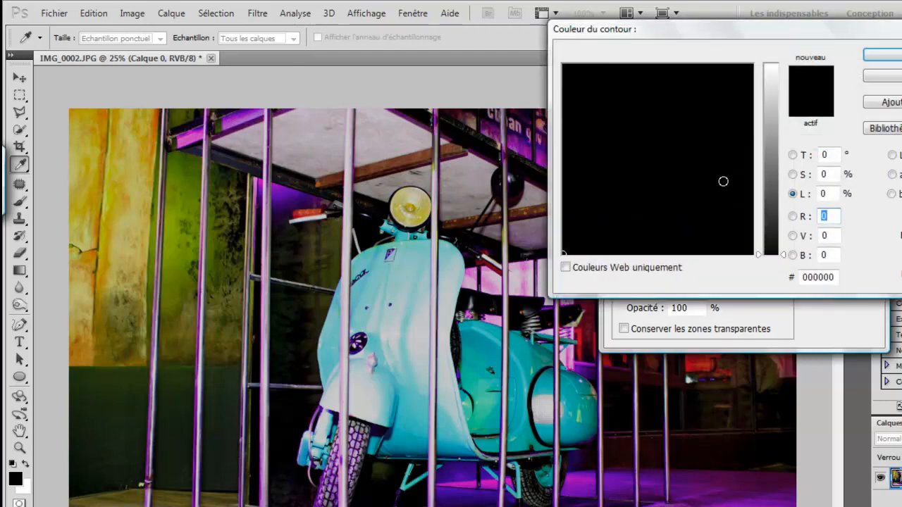
{"action": "left_click_drag", "start_coordinate": [769, 72], "coordinate": [766, 64]}
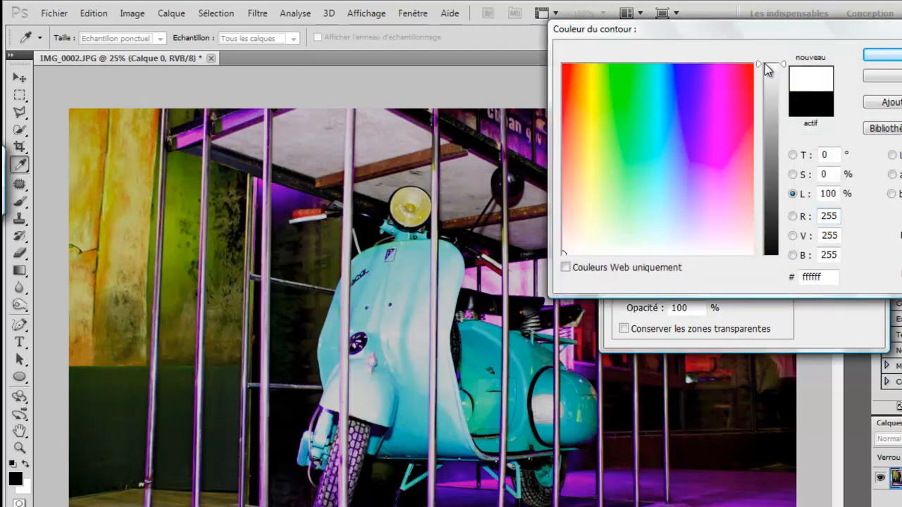
{"action": "left_click", "coordinate": [892, 59]}
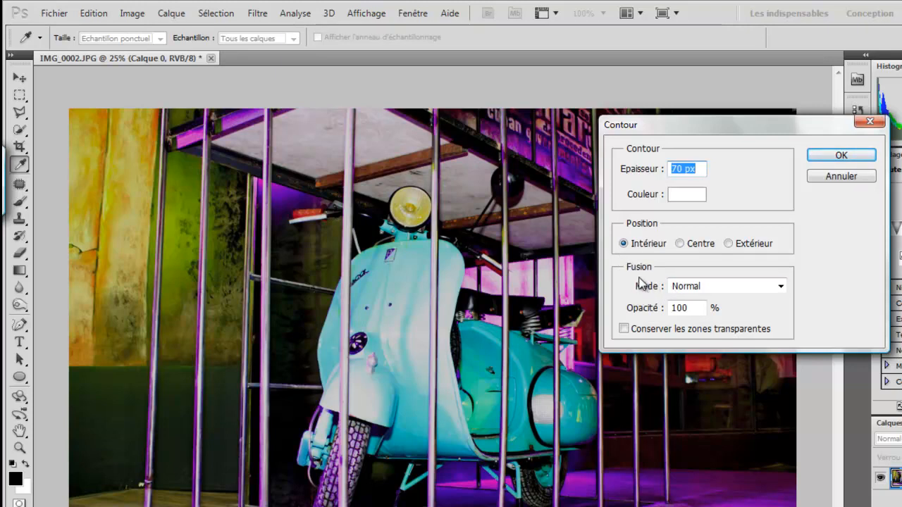
{"action": "left_click", "coordinate": [745, 290]}
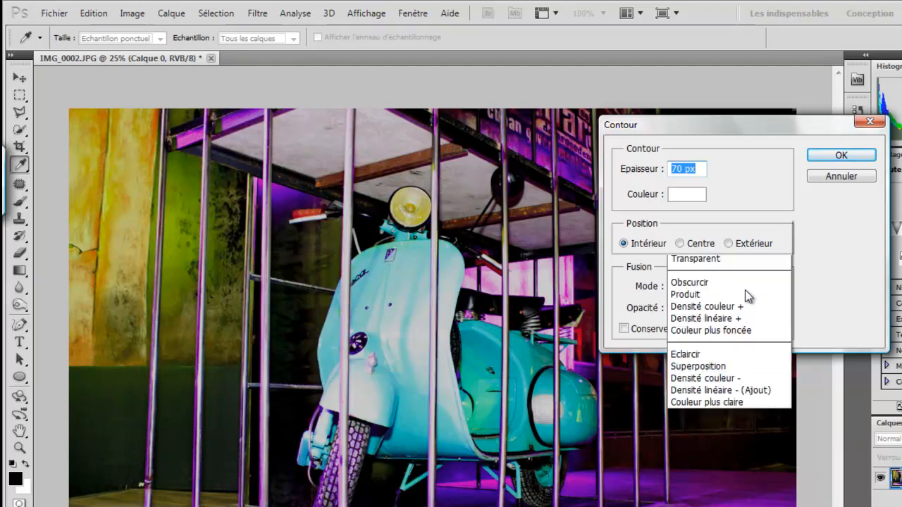
{"action": "left_click", "coordinate": [620, 283]}
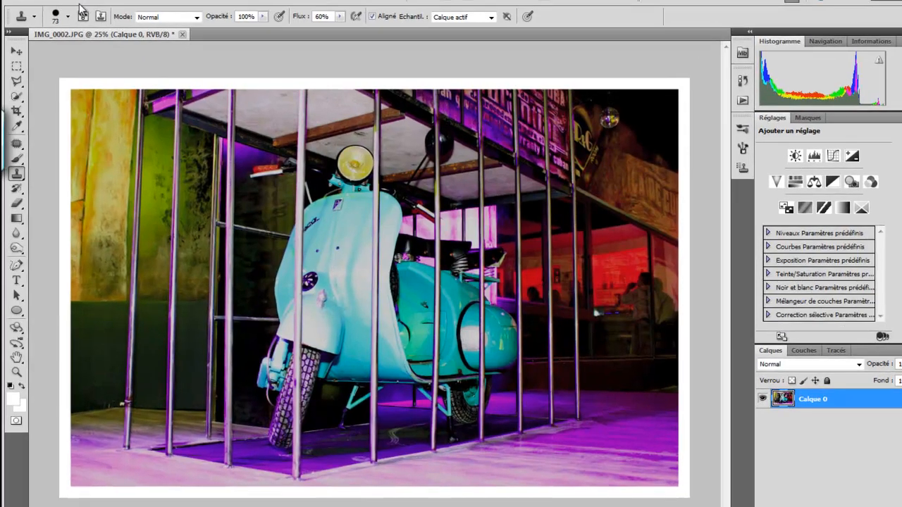
- Undo the white border and stroke the layer again with a thickness of 100 px
{"action": "left_click", "coordinate": [77, 0]}
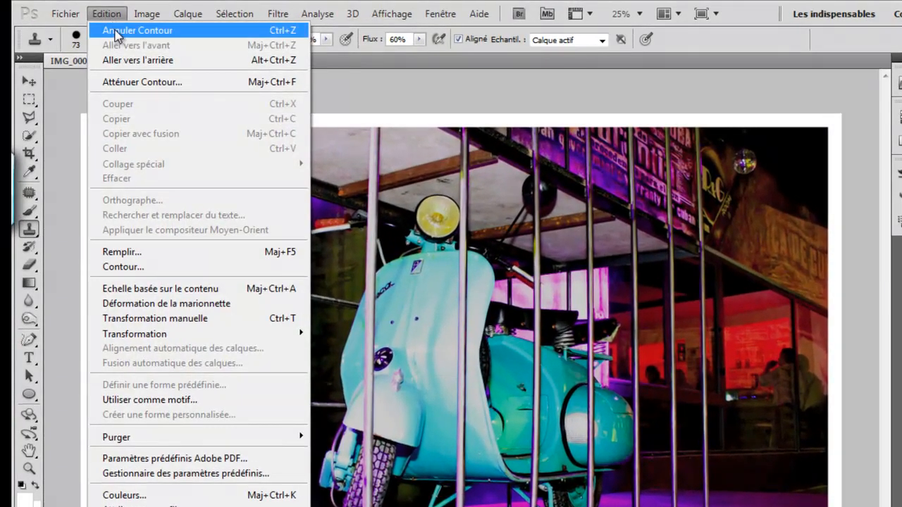
{"action": "left_click", "coordinate": [116, 28]}
{"action": "left_click", "coordinate": [102, 12]}
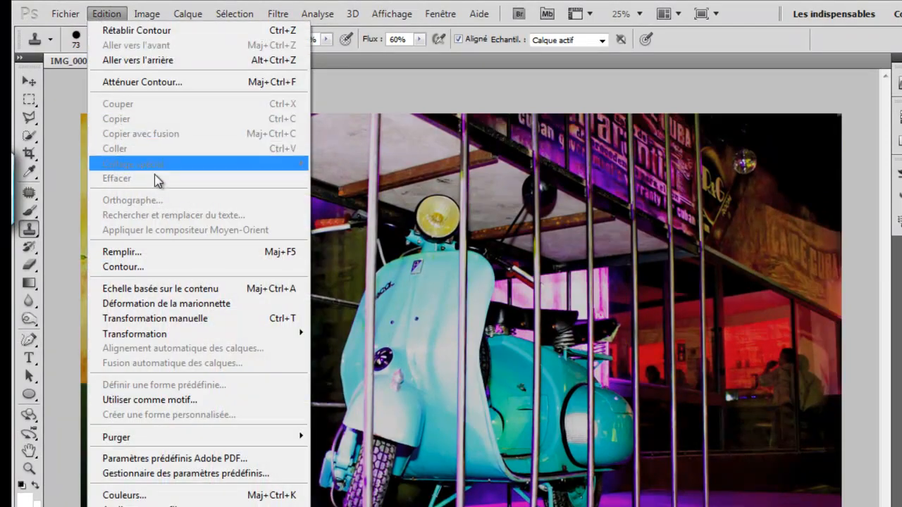
{"action": "left_click", "coordinate": [161, 268]}
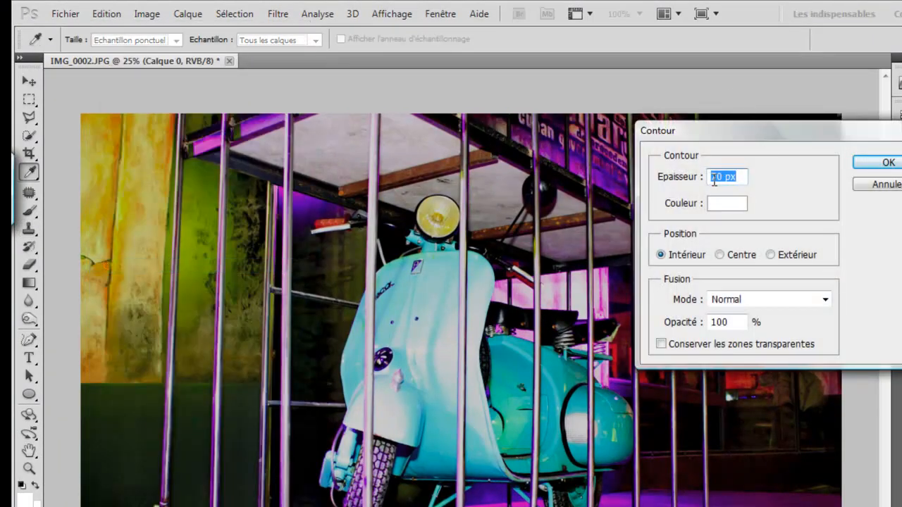
{"action": "type", "text": "100"}
{"action": "left_click", "coordinate": [863, 164]}
{"action": "key", "text": "s"}
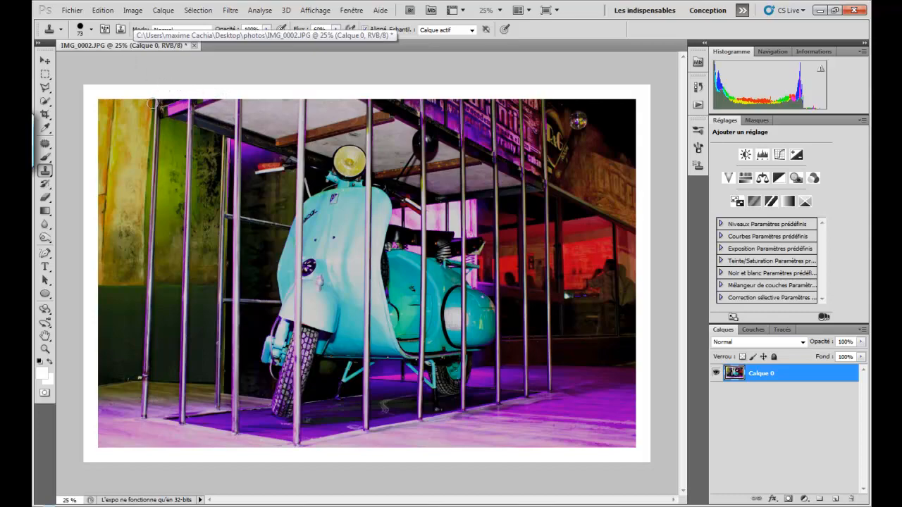
- Try fading the white stroke to 89% opacity, and return the fade to 100% in Normal mode
{"action": "left_click", "coordinate": [102, 10]}
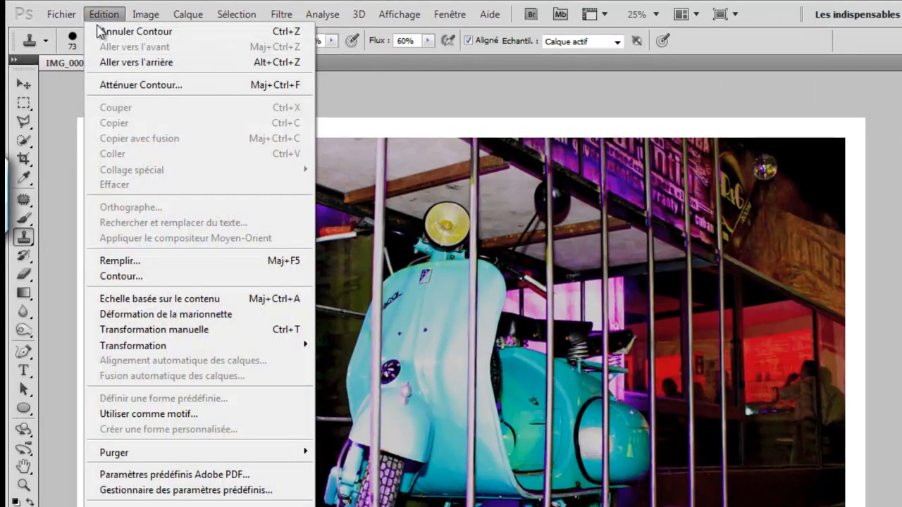
{"action": "left_click", "coordinate": [138, 86]}
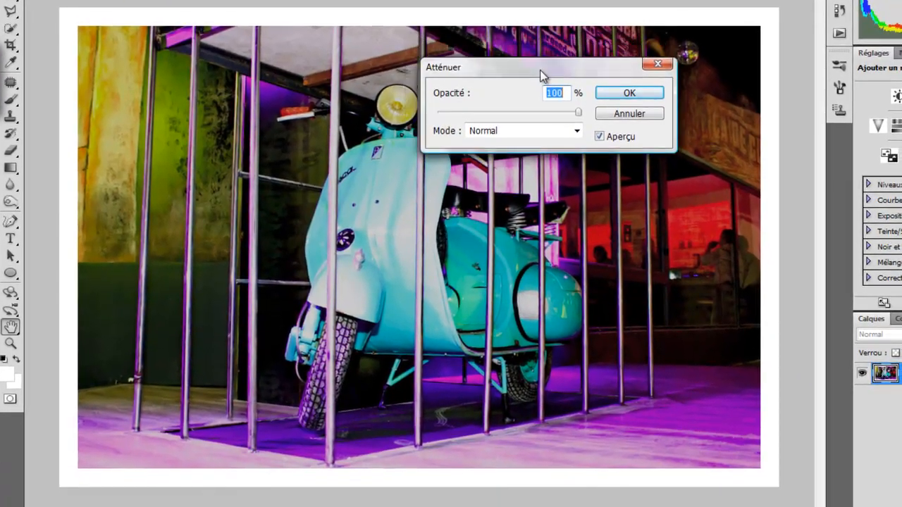
{"action": "left_click_drag", "start_coordinate": [578, 209], "coordinate": [557, 236]}
{"action": "left_click_drag", "start_coordinate": [521, 95], "coordinate": [521, 95]}
{"action": "mouse_move", "coordinate": [561, 143]}
{"action": "left_mouse_down"}
{"action": "mouse_move", "coordinate": [495, 139]}
{"action": "mouse_move", "coordinate": [544, 143]}
{"action": "left_mouse_up"}
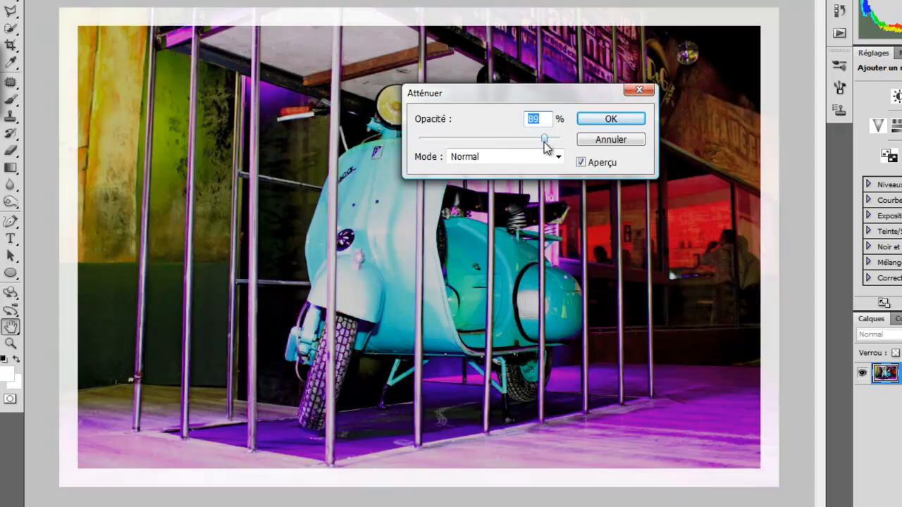
{"action": "left_click", "coordinate": [558, 157]}
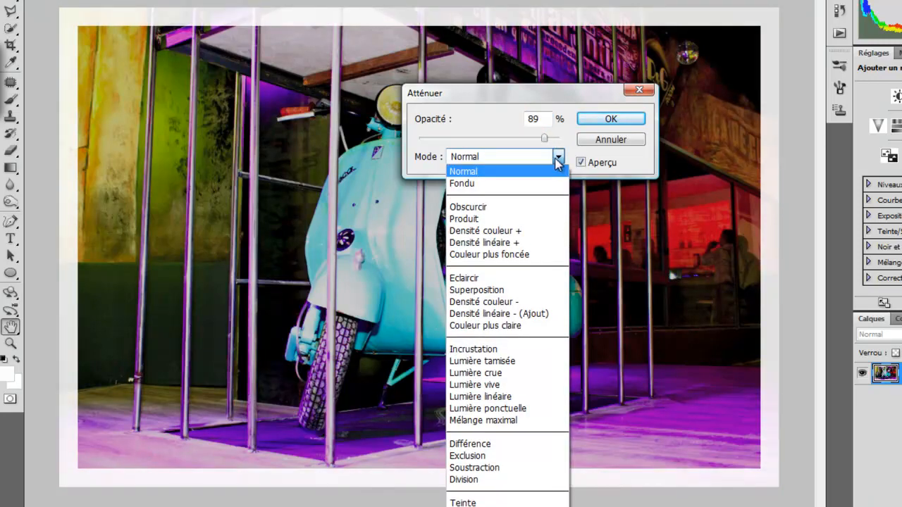
{"action": "left_click", "coordinate": [558, 159]}
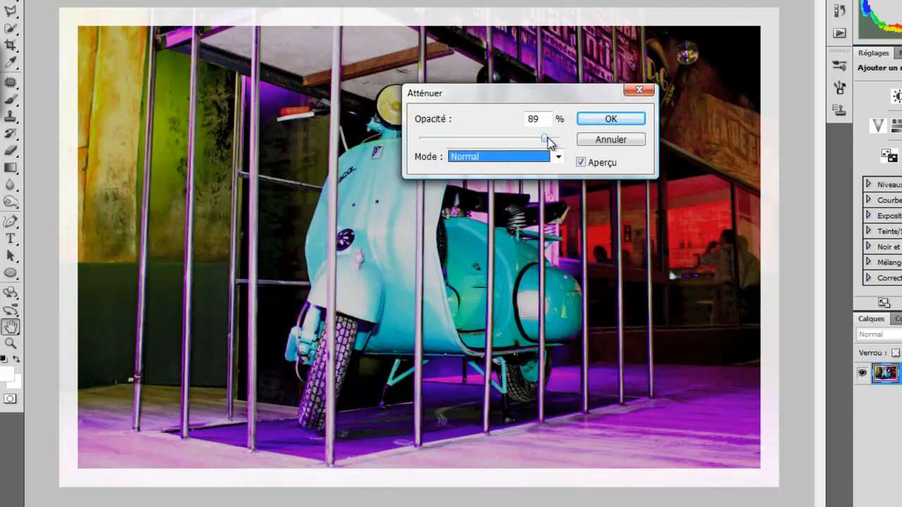
{"action": "left_click_drag", "start_coordinate": [547, 145], "coordinate": [562, 146]}
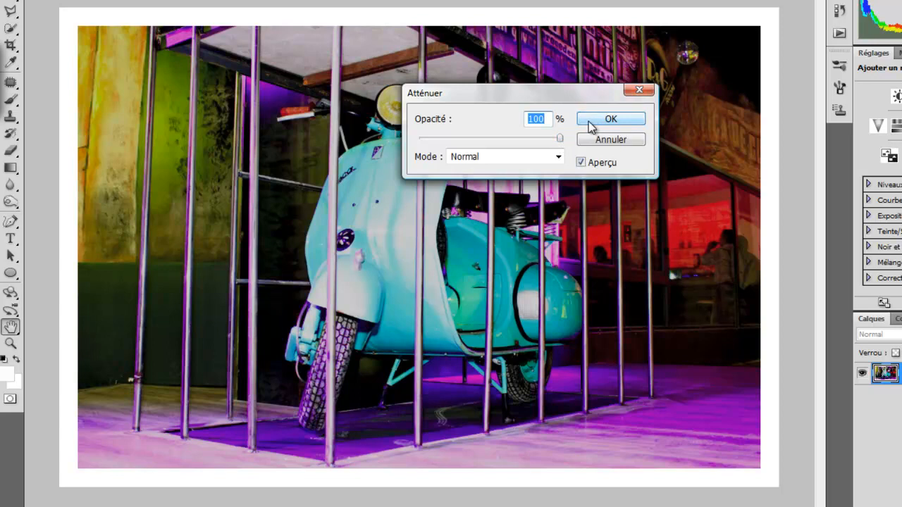
{"action": "left_click", "coordinate": [592, 123]}
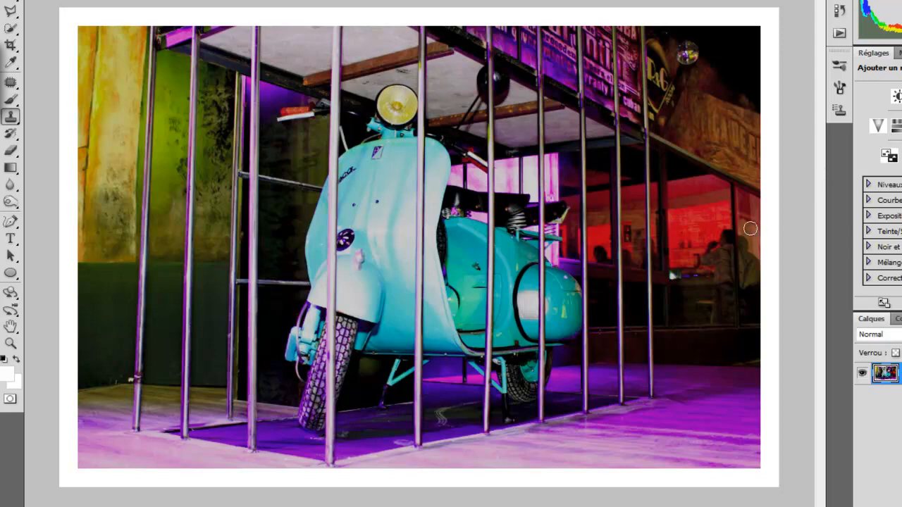
{"action": "left_click", "coordinate": [801, 229]}
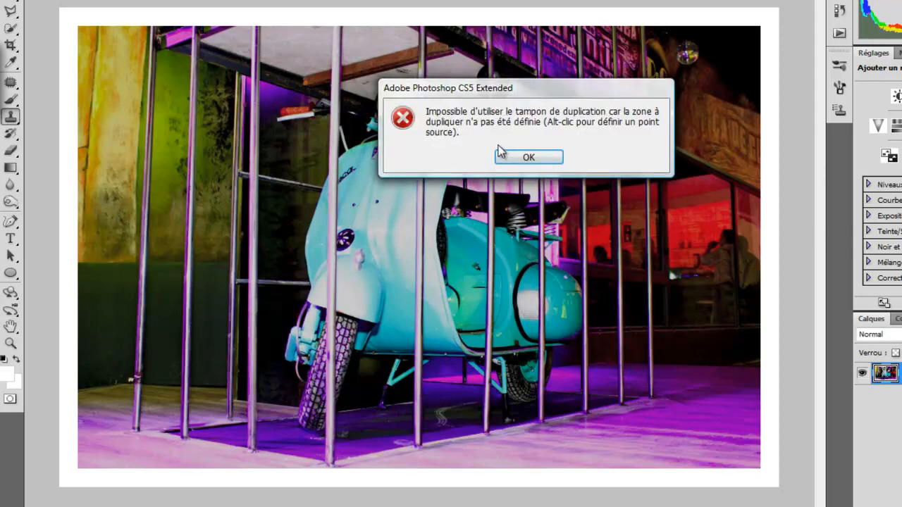
{"action": "left_click", "coordinate": [526, 157]}
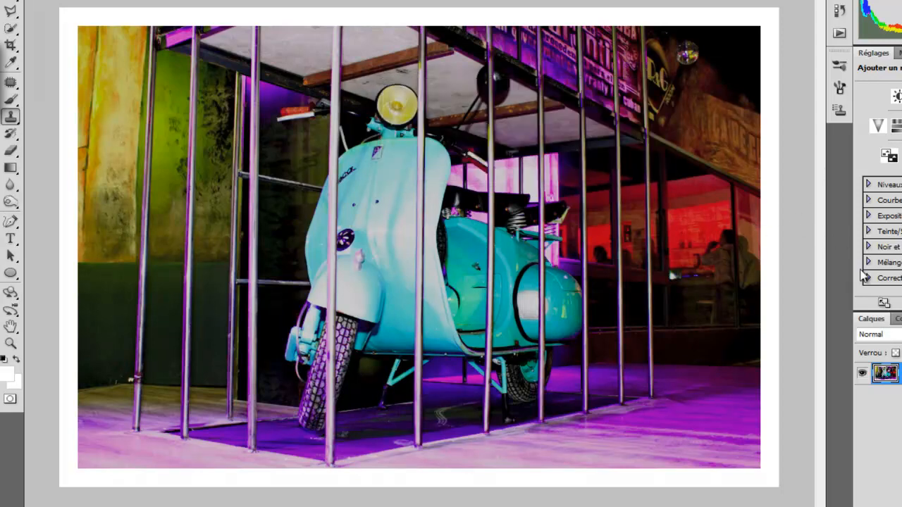